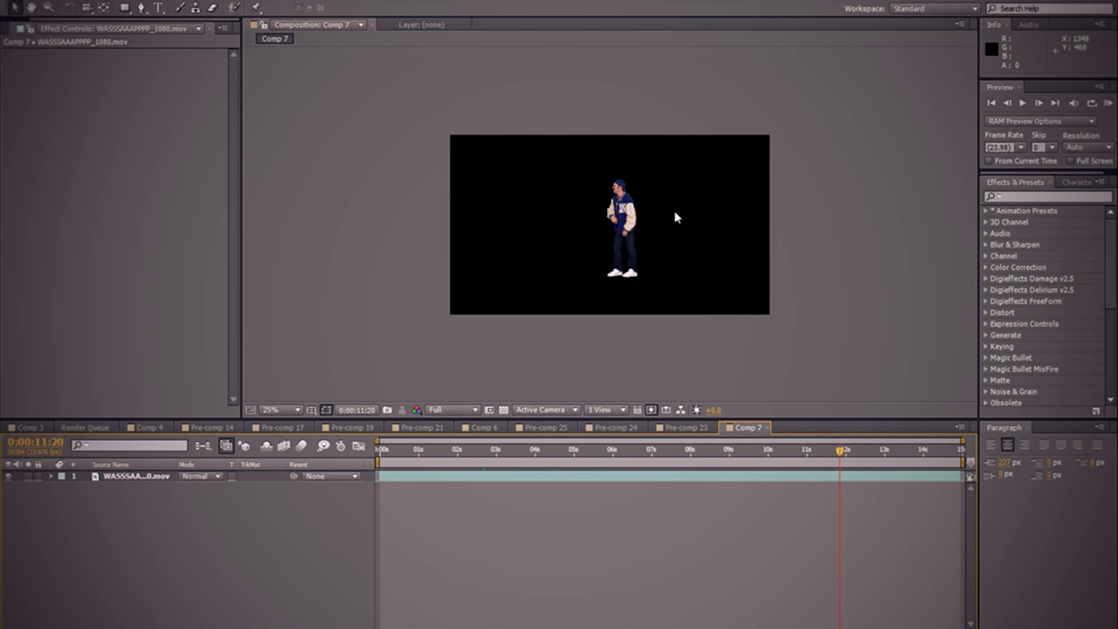
Select the clip layer and set Comp 7's current time to 0:00:04:05, where the figure faces camera
{"action": "left_click", "coordinate": [117, 479]}
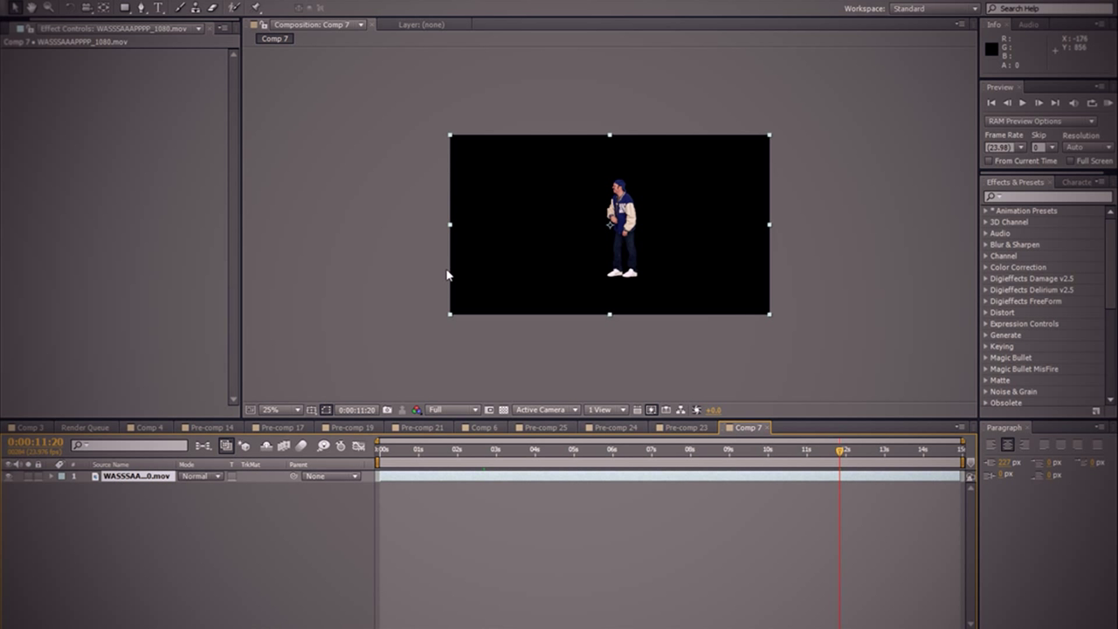
{"action": "left_click_drag", "start_coordinate": [386, 450], "coordinate": [690, 451]}
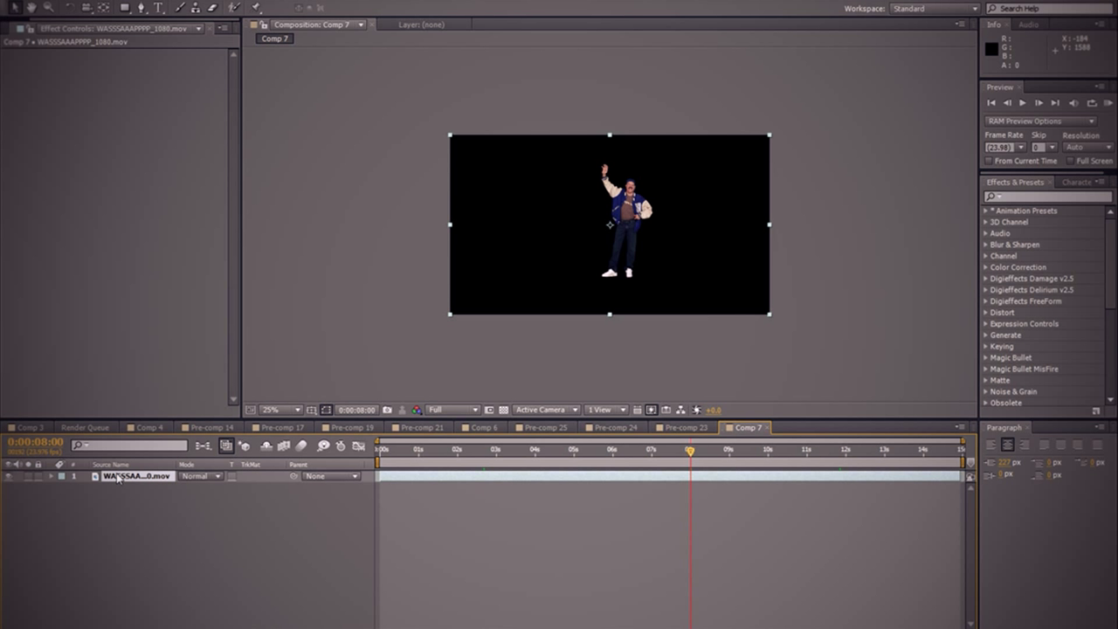
{"action": "left_click_drag", "start_coordinate": [388, 452], "coordinate": [544, 453]}
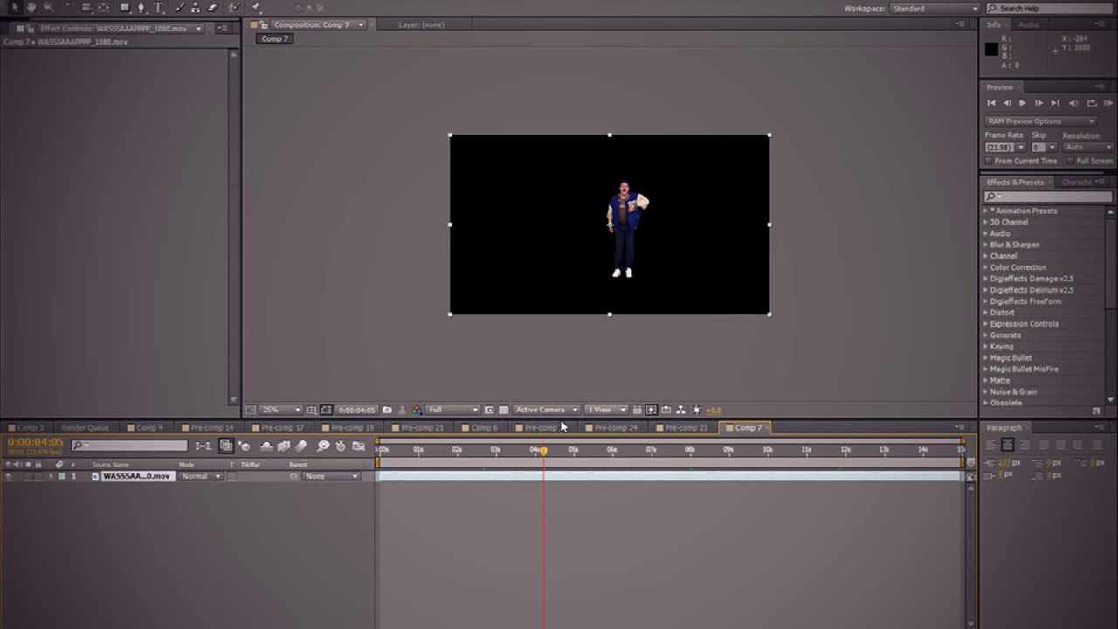
Turn on Title/Action Safe guides over the Comp 7 preview, viewed at 50% zoom
{"action": "left_click", "coordinate": [311, 410]}
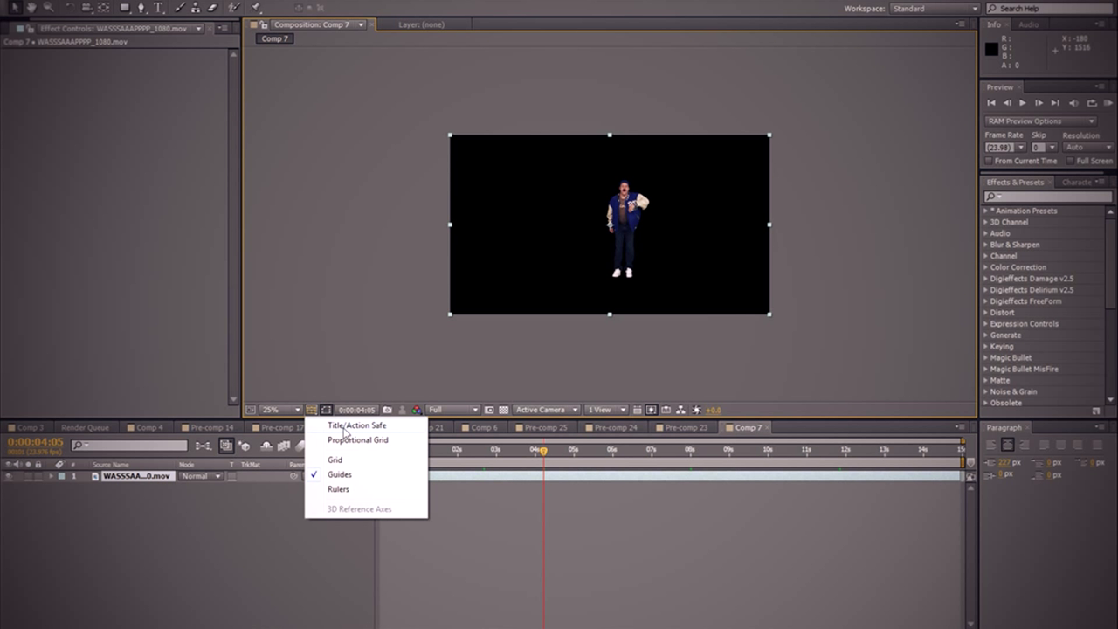
{"action": "left_click", "coordinate": [345, 426]}
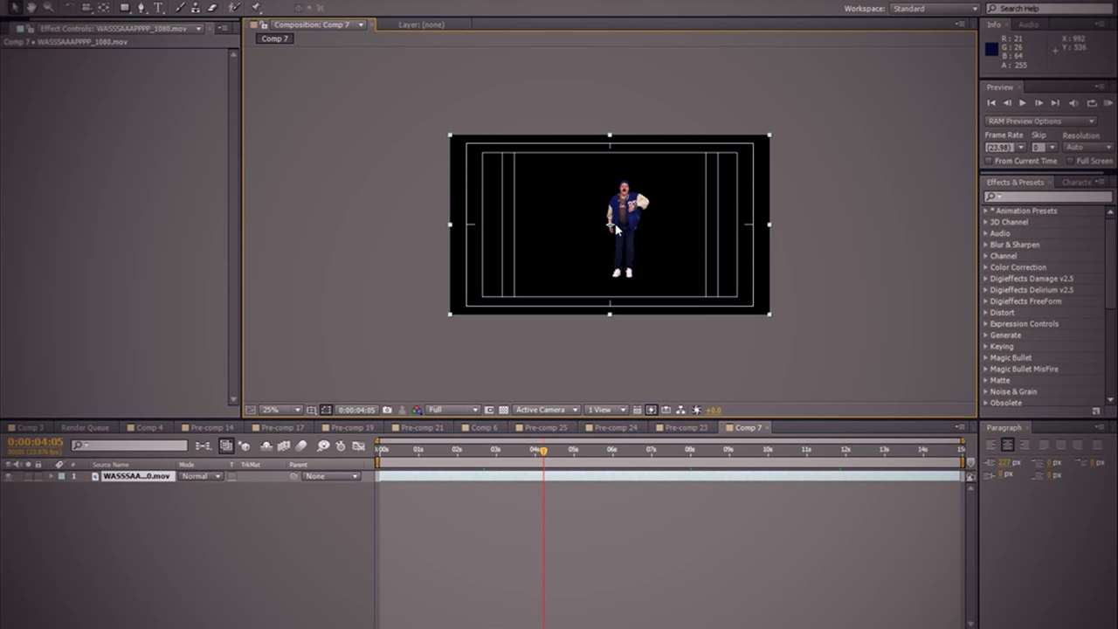
{"action": "key", "text": "slash"}
{"action": "key", "text": "comma"}
{"action": "key", "text": "comma"}
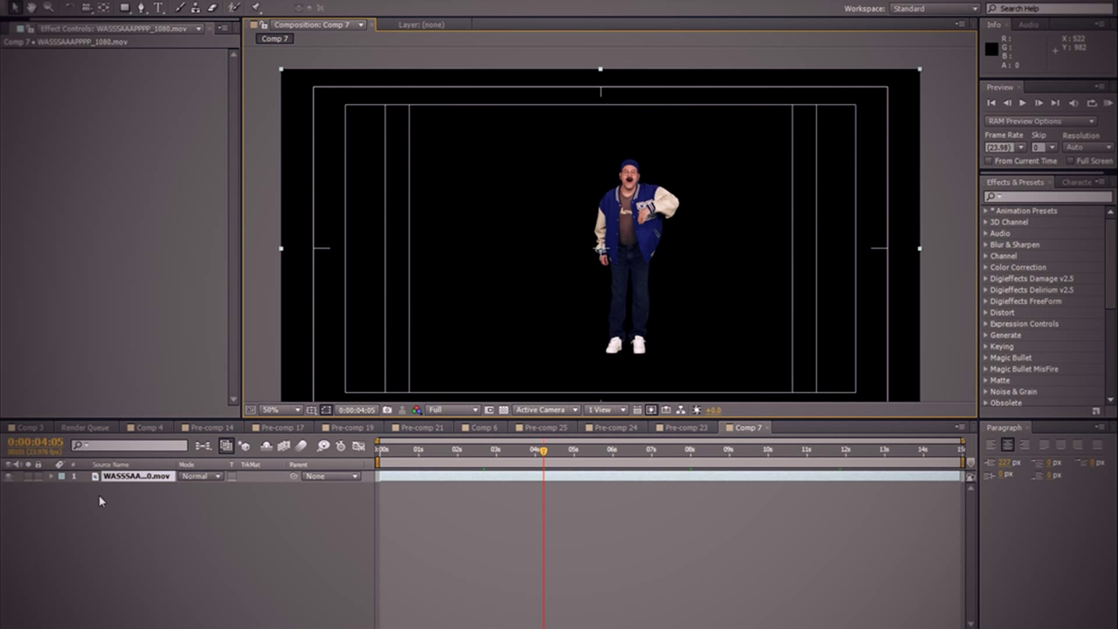
Scale the clip layer to 57% and move it down to position 912, 846
{"action": "left_click", "coordinate": [53, 477]}
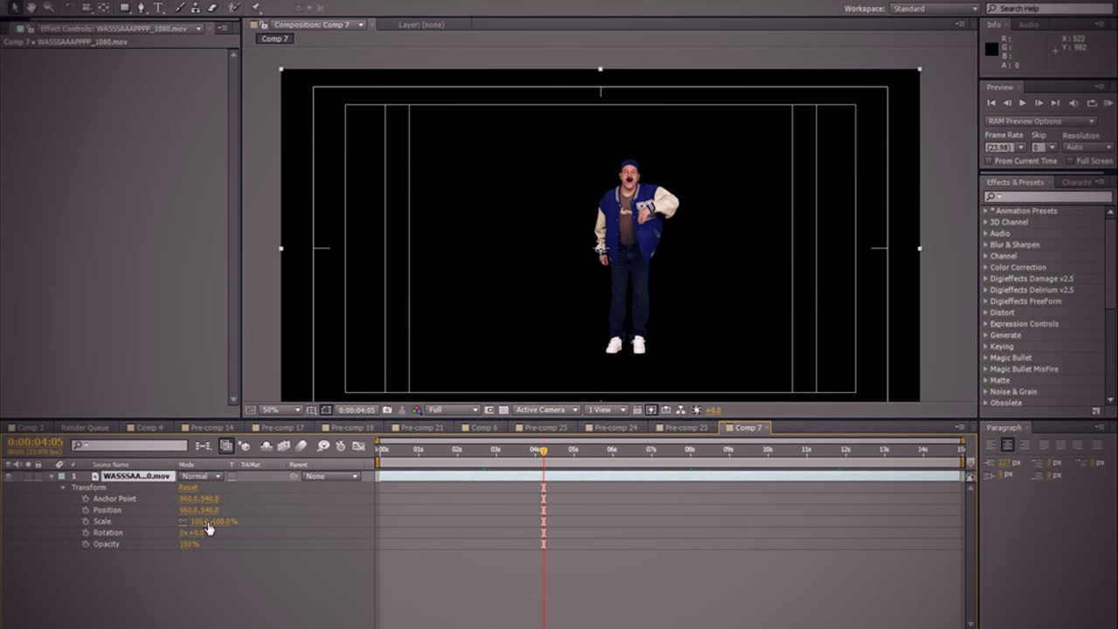
{"action": "left_click_drag", "start_coordinate": [213, 521], "coordinate": [190, 522]}
{"action": "key", "text": "comma"}
{"action": "key", "text": "comma"}
{"action": "key", "text": "comma"}
{"action": "key", "text": "comma"}
{"action": "key", "text": "period"}
{"action": "key", "text": "period"}
{"action": "key", "text": "period"}
{"action": "key", "text": "period"}
{"action": "left_click_drag", "start_coordinate": [559, 332], "coordinate": [616, 293]}
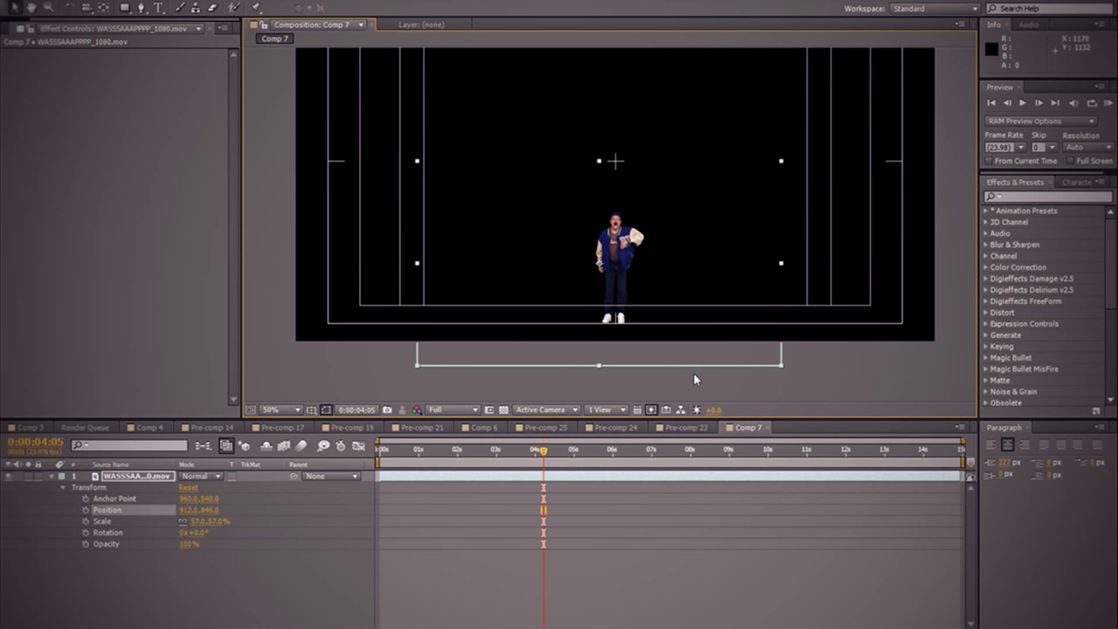
With the Pan Behind tool, move the clip layer's anchor point to the comp centre (1044, 3.2)
{"action": "key", "text": "z"}
{"action": "left_click", "coordinate": [603, 262]}
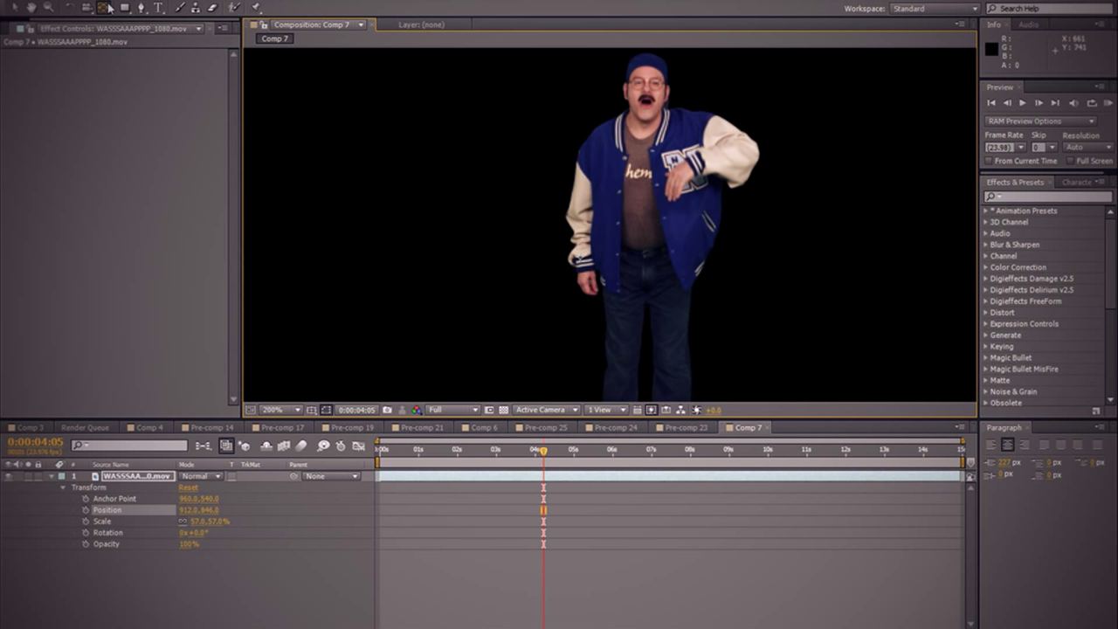
{"action": "left_click", "coordinate": [102, 10]}
{"action": "scroll", "coordinate": [614, 259], "scroll_direction": "down", "scroll_amount": 1}
{"action": "scroll", "coordinate": [612, 254], "scroll_direction": "up", "scroll_amount": 2}
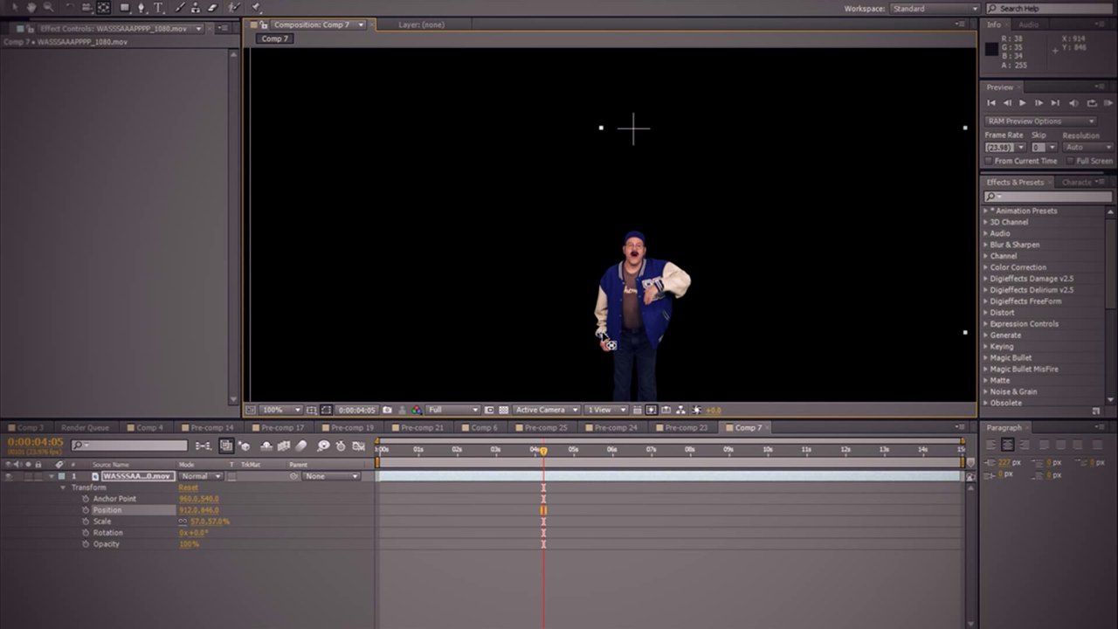
{"action": "left_click_drag", "start_coordinate": [632, 259], "coordinate": [641, 145]}
{"action": "scroll", "coordinate": [669, 152], "scroll_direction": "up", "scroll_amount": 2}
{"action": "scroll", "coordinate": [669, 169], "scroll_direction": "up", "scroll_amount": 1}
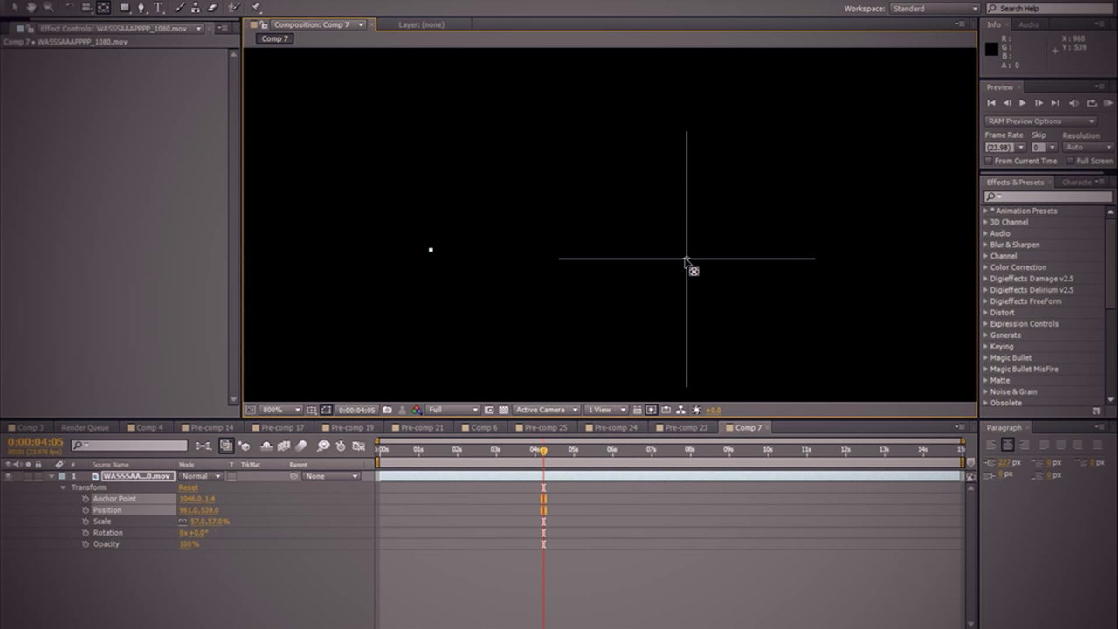
{"action": "left_click_drag", "start_coordinate": [685, 260], "coordinate": [680, 265]}
{"action": "scroll", "coordinate": [680, 264], "scroll_direction": "down", "scroll_amount": 7}
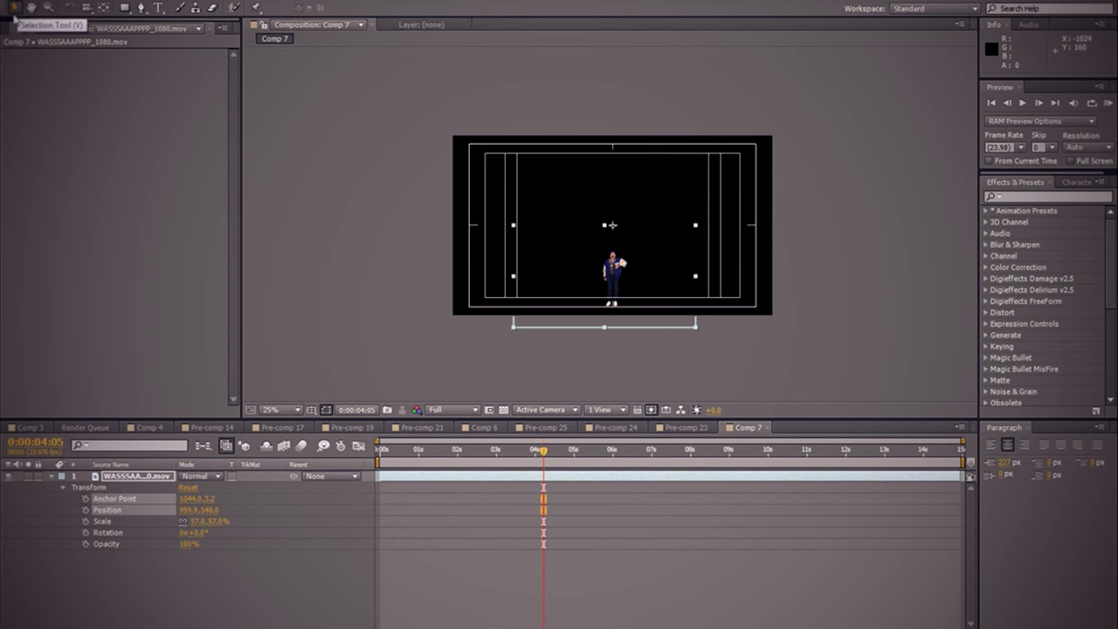
{"action": "left_click", "coordinate": [125, 516]}
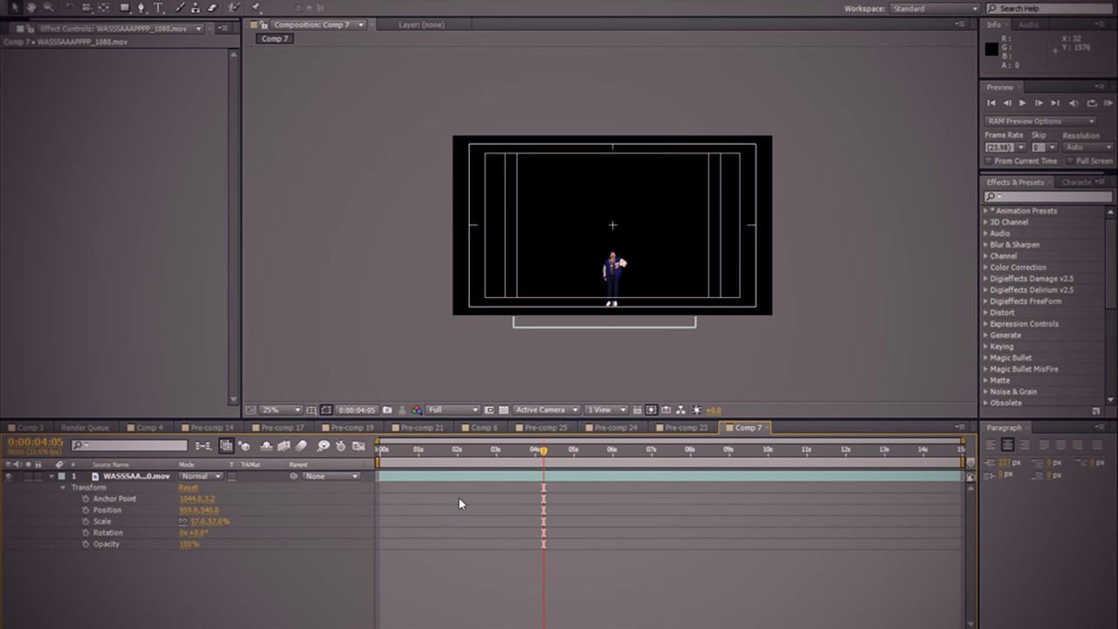
Duplicate the clip layer and add an expression to the top copy's Rotation
{"action": "left_click", "coordinate": [104, 479]}
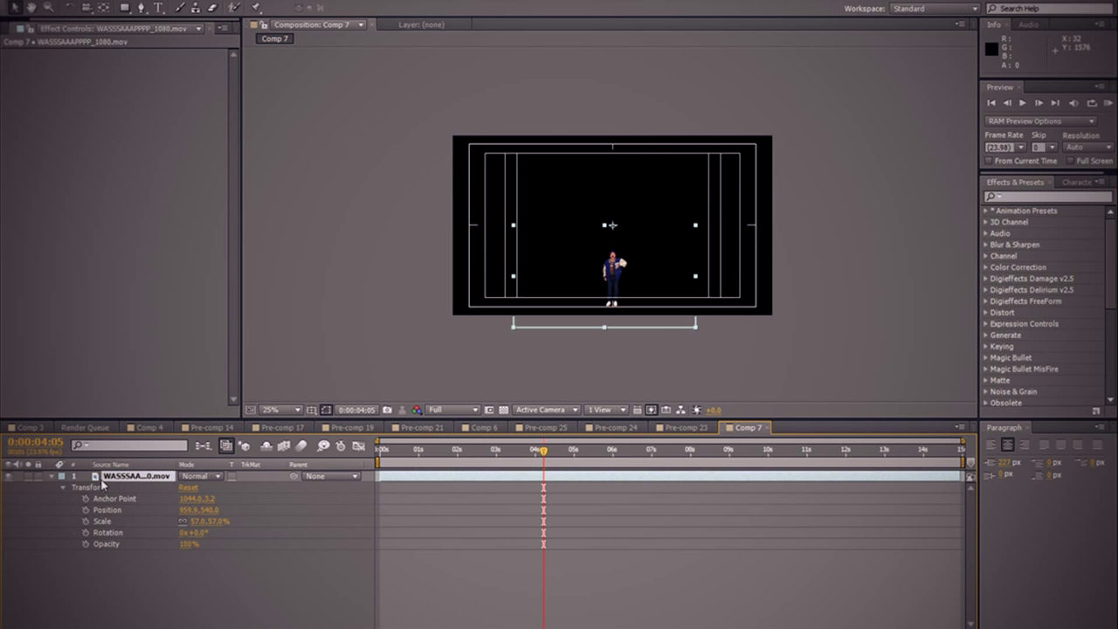
{"action": "key", "text": "ctrl+d"}
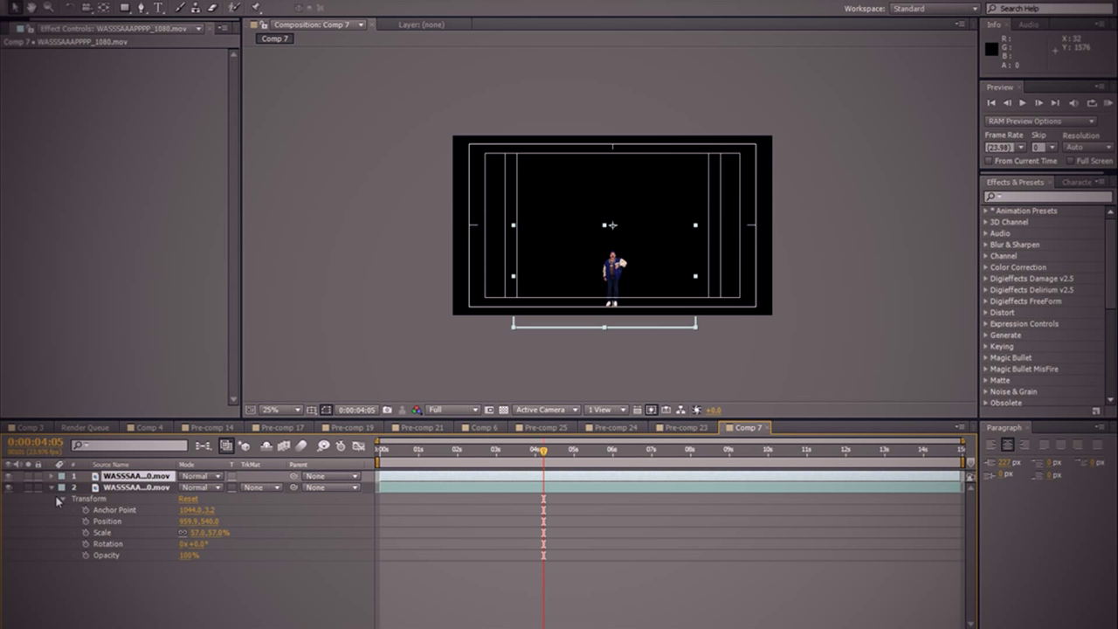
{"action": "left_click", "coordinate": [56, 494]}
{"action": "left_click", "coordinate": [51, 485]}
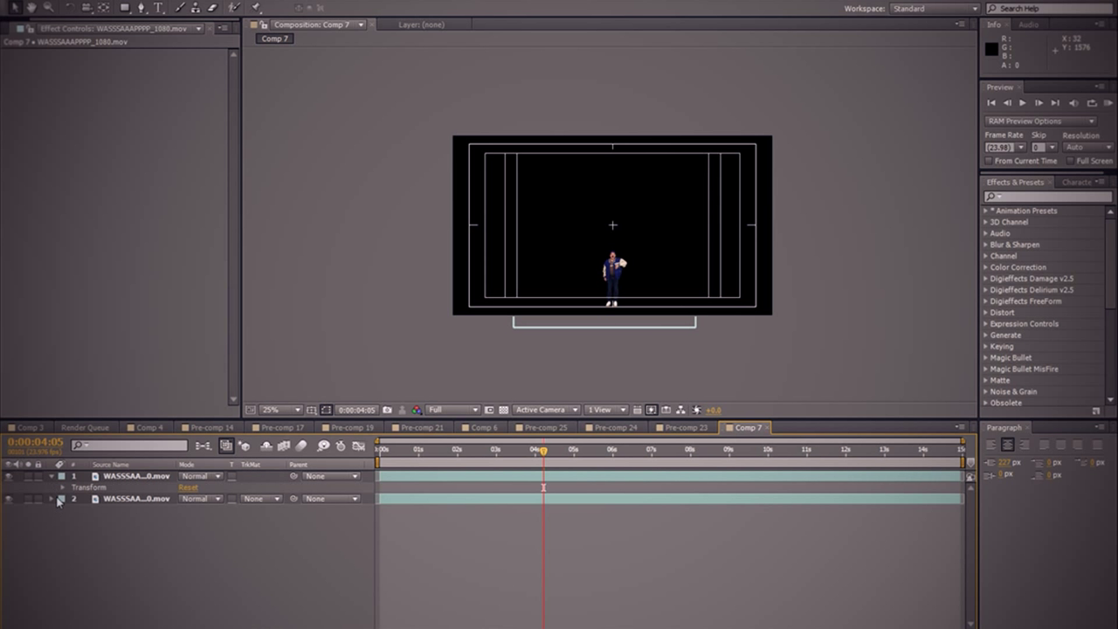
{"action": "left_click", "coordinate": [61, 487]}
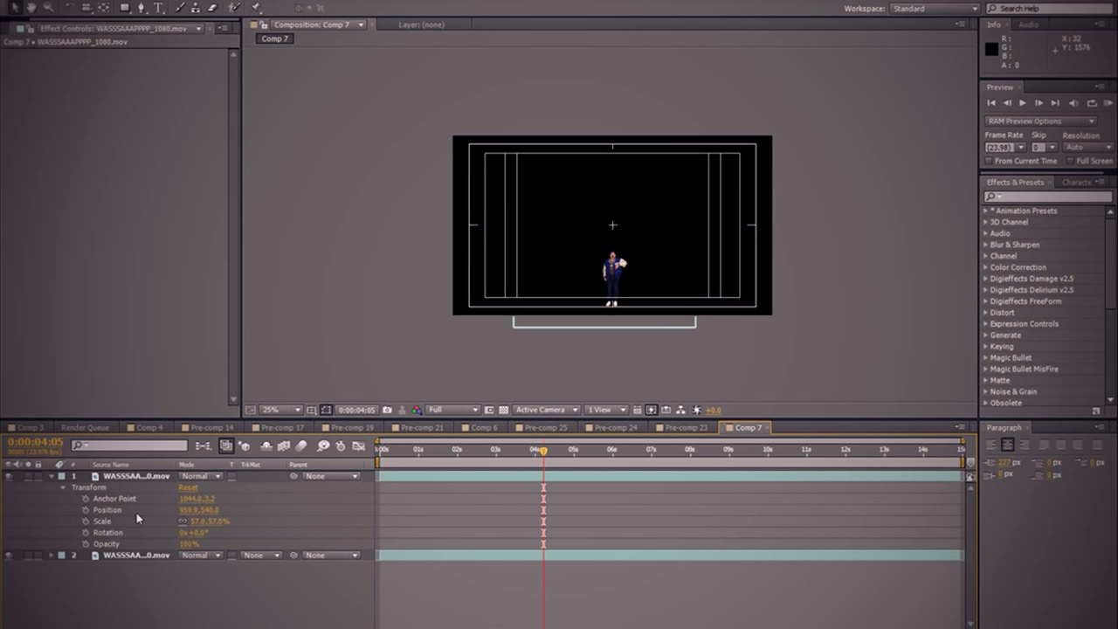
{"action": "left_click", "coordinate": [85, 534], "text": "alt"}
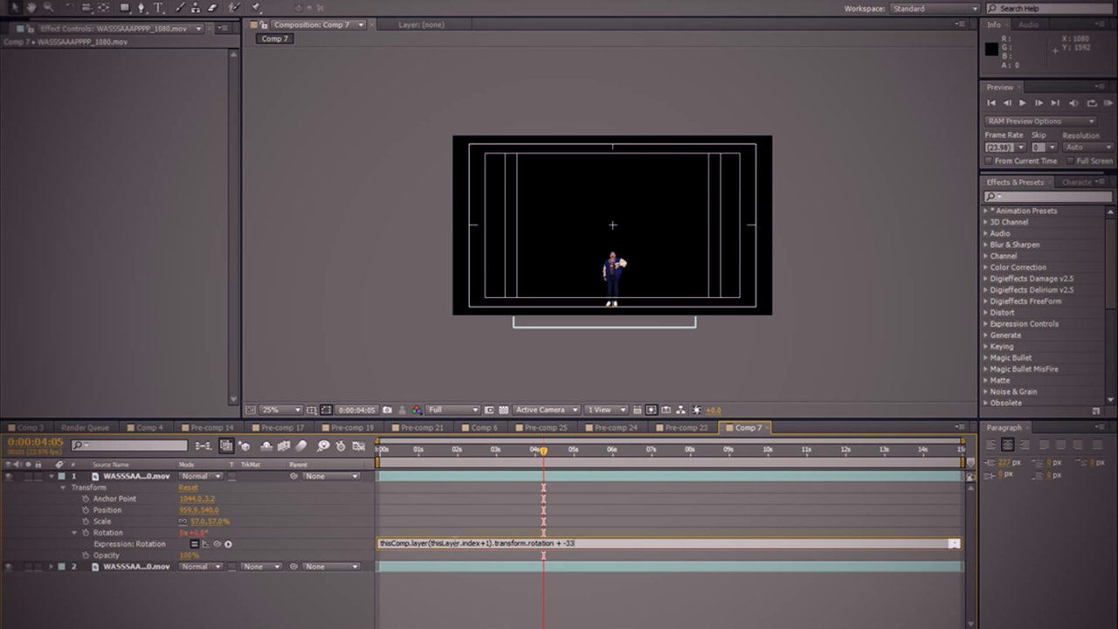
Apply the -33° rotation offset expression and duplicate the layer twice more
{"action": "left_click", "coordinate": [111, 478]}
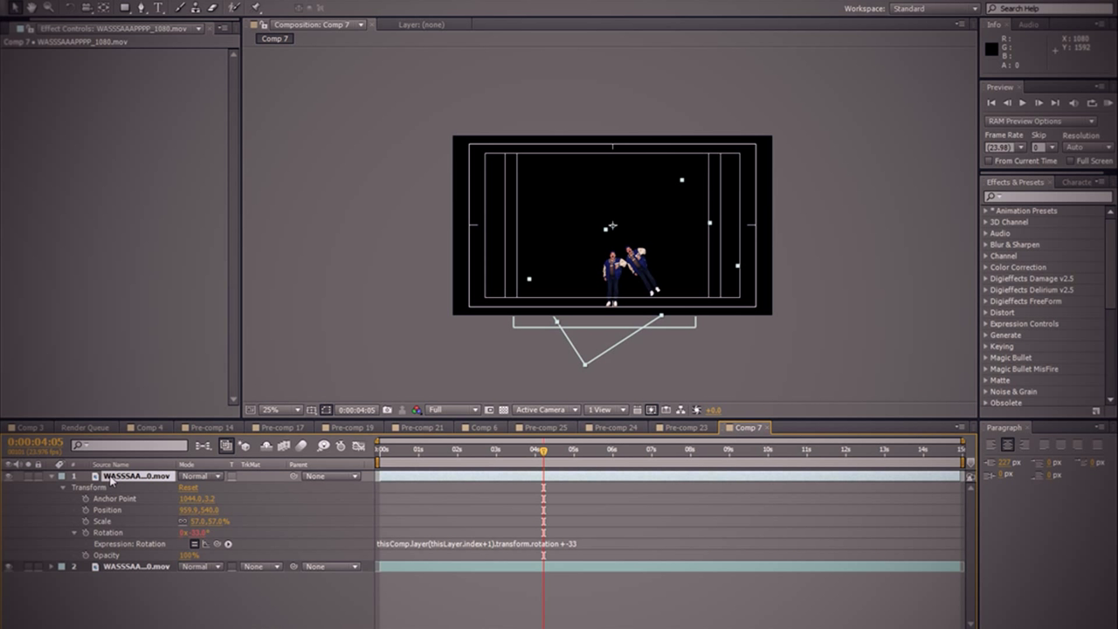
{"action": "key", "text": "ctrl+d"}
{"action": "key", "text": "ctrl+d"}
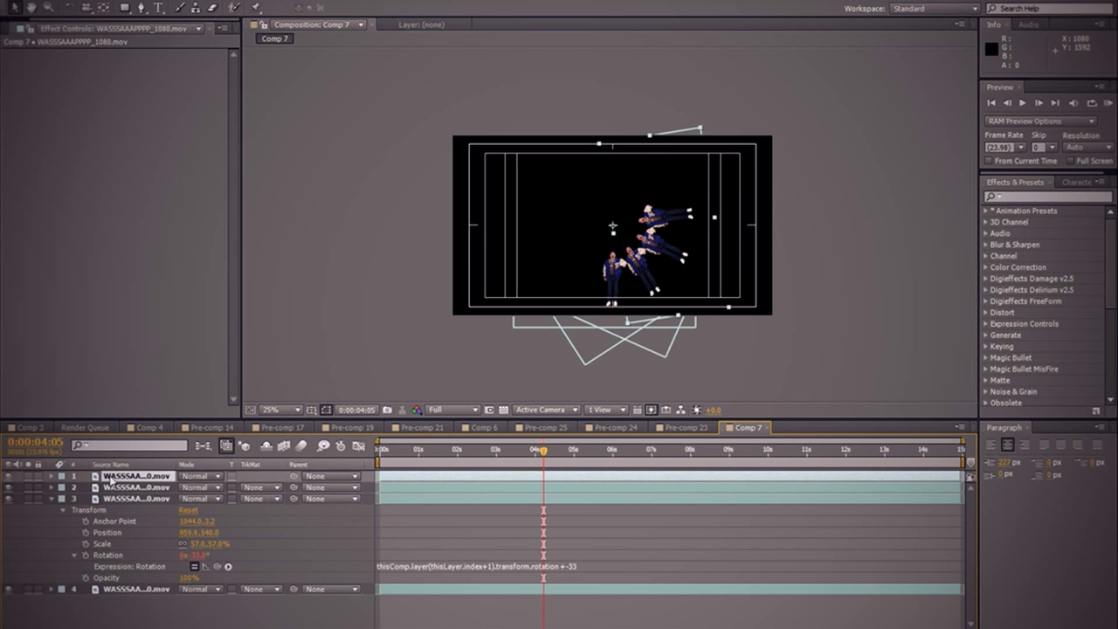
{"action": "key", "text": "ctrl+d"}
{"action": "key", "text": "ctrl+d"}
{"action": "key", "text": "ctrl+d"}
{"action": "key", "text": "ctrl+d"}
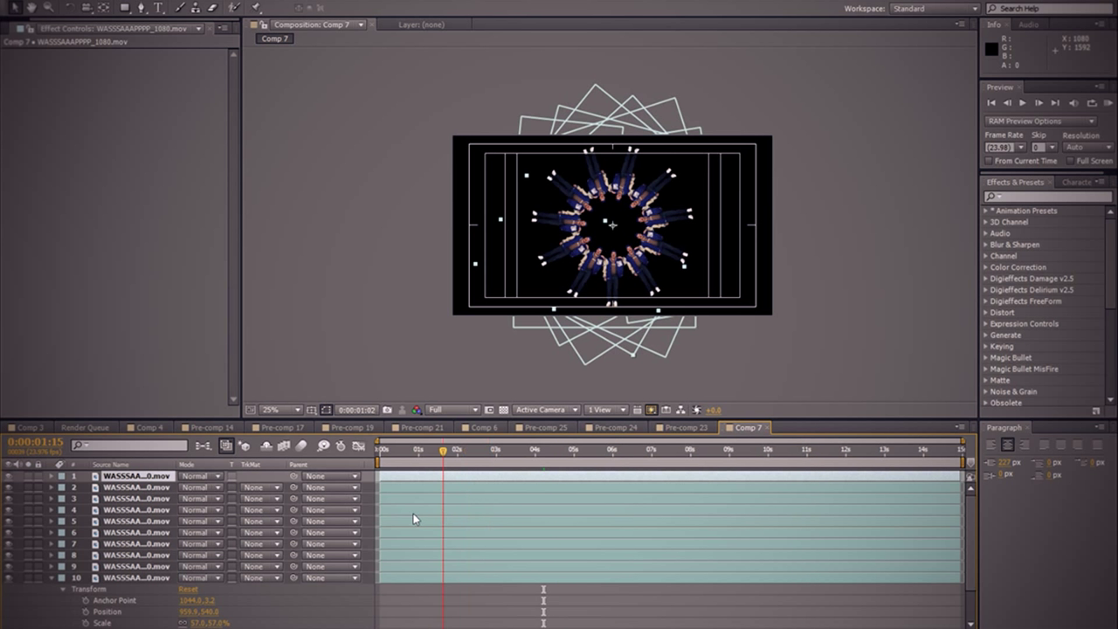
Return to frame 0, add one more duplicate and select all eleven layers
{"action": "key", "text": "Home"}
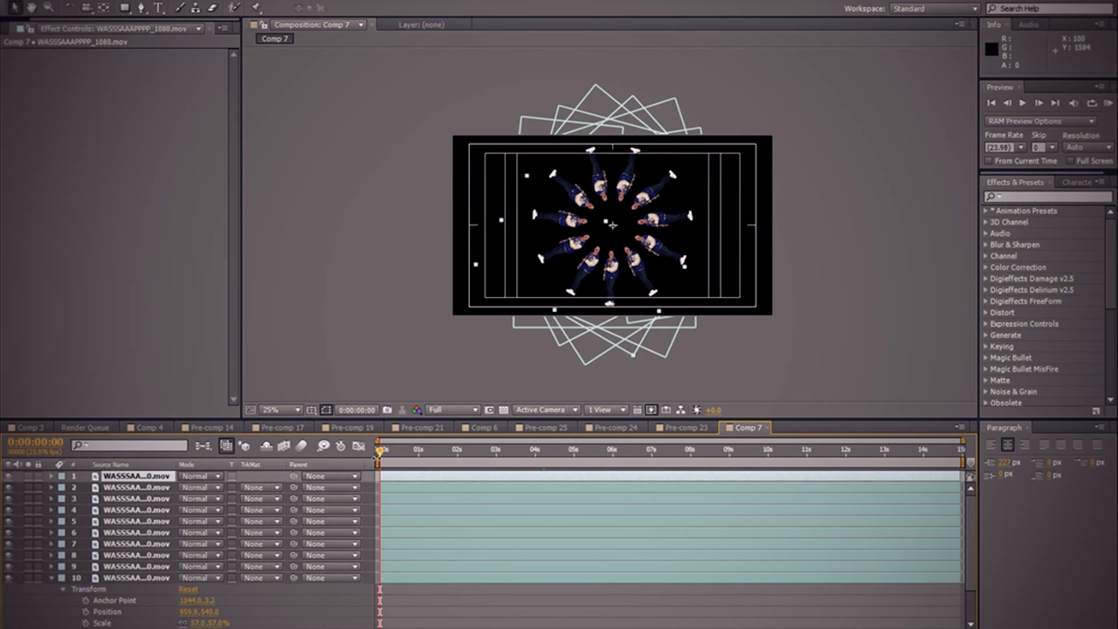
{"action": "key", "text": "ctrl+d"}
{"action": "left_click", "coordinate": [123, 592], "text": "shift"}
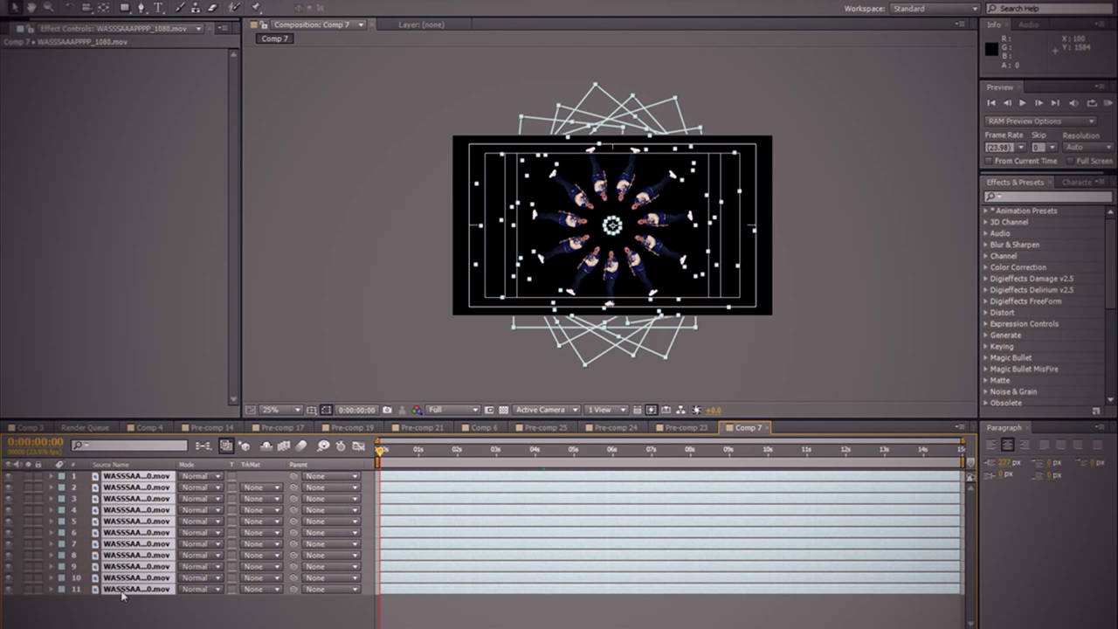
Keyframe all layers' Opacity from 0% at 0s to 100% at about 0:00:01:20, then scrub to preview
{"action": "left_click", "coordinate": [50, 589]}
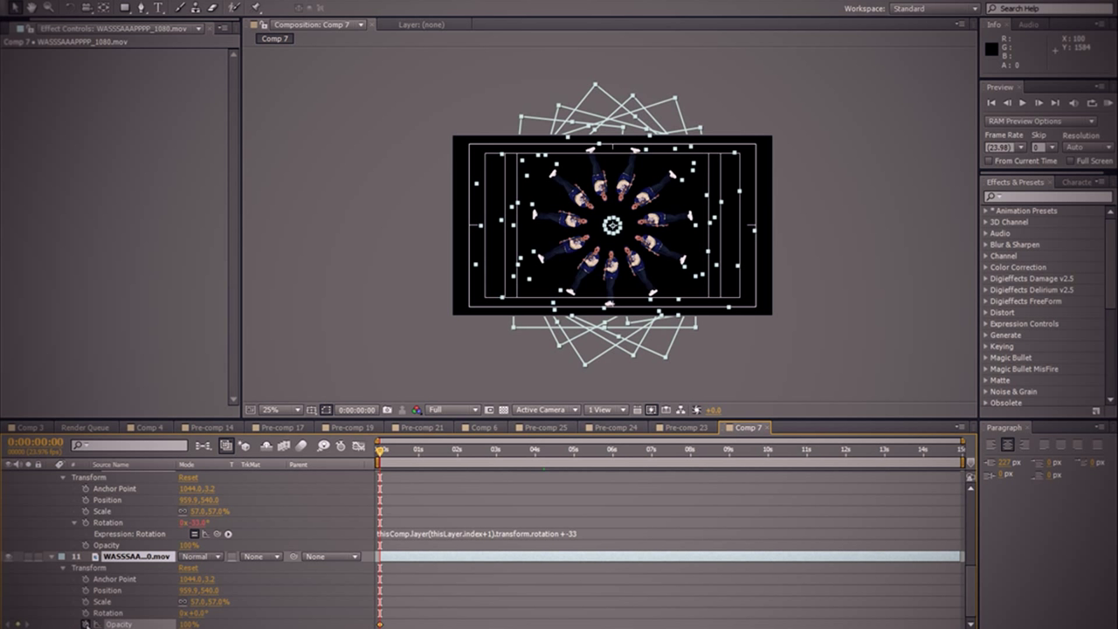
{"action": "left_click", "coordinate": [85, 624]}
{"action": "left_click_drag", "start_coordinate": [379, 624], "coordinate": [463, 625]}
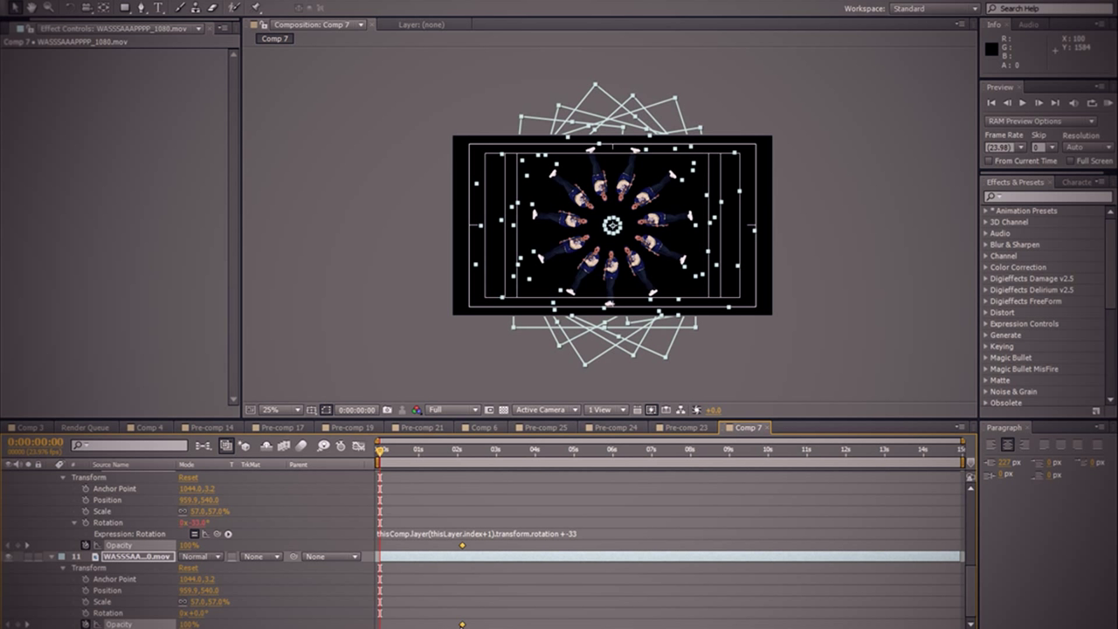
{"action": "left_click_drag", "start_coordinate": [461, 545], "coordinate": [447, 545]}
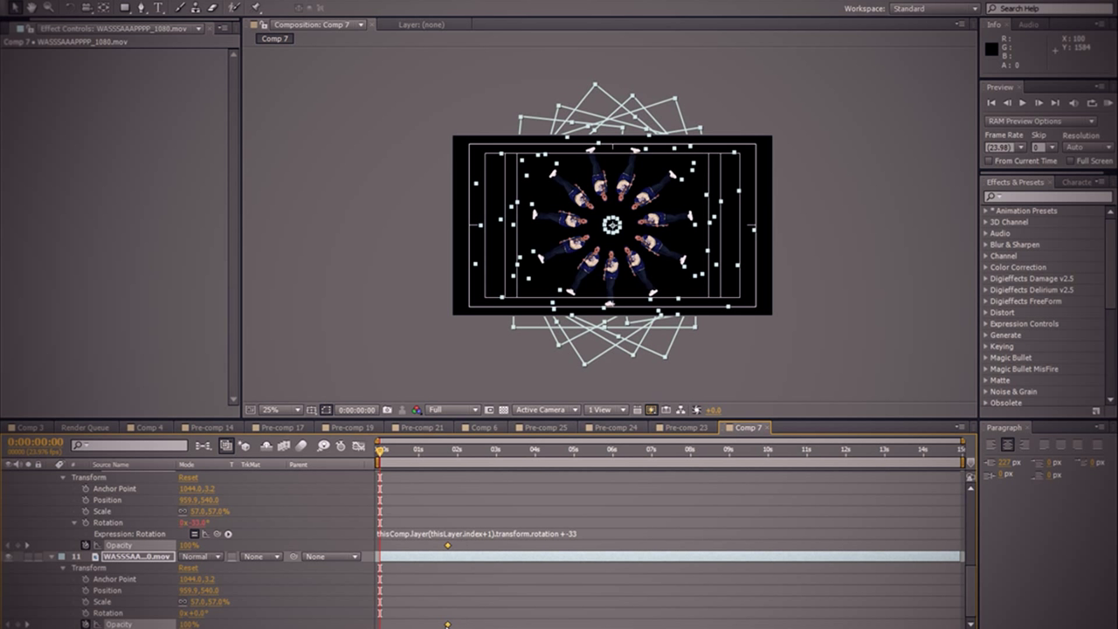
{"action": "left_click", "coordinate": [189, 624]}
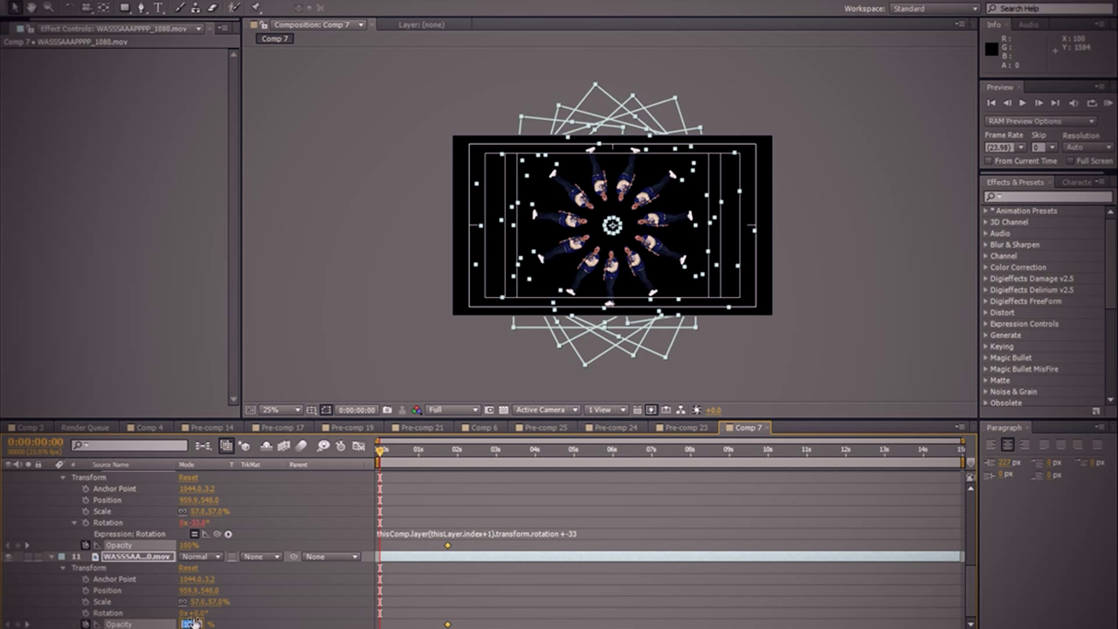
{"action": "type", "text": "0"}
{"action": "key", "text": "Return"}
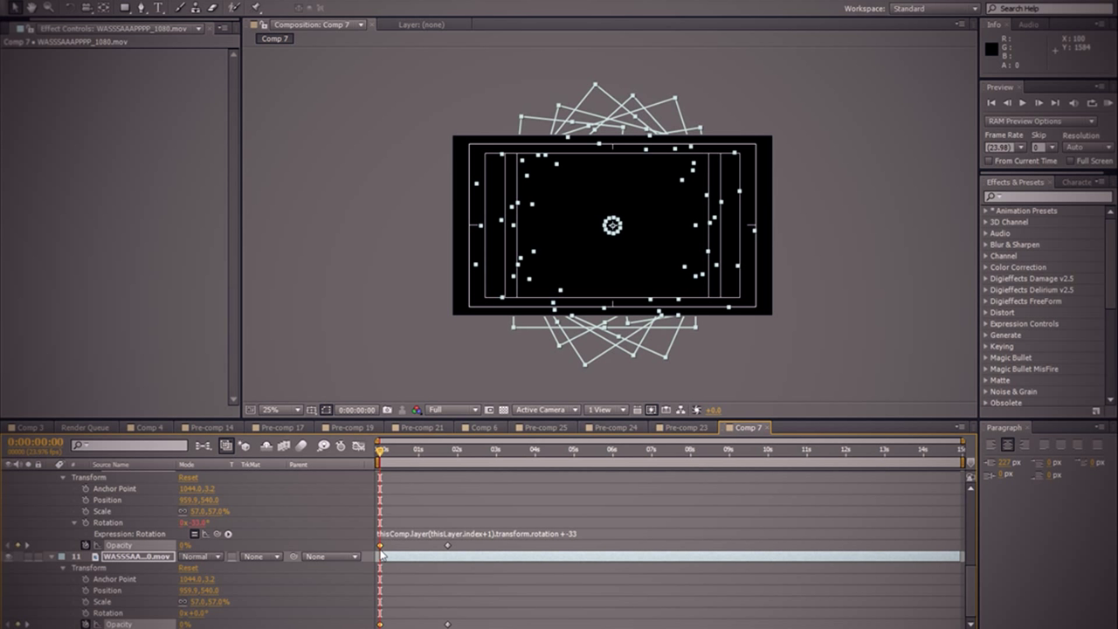
{"action": "mouse_move", "coordinate": [380, 544]}
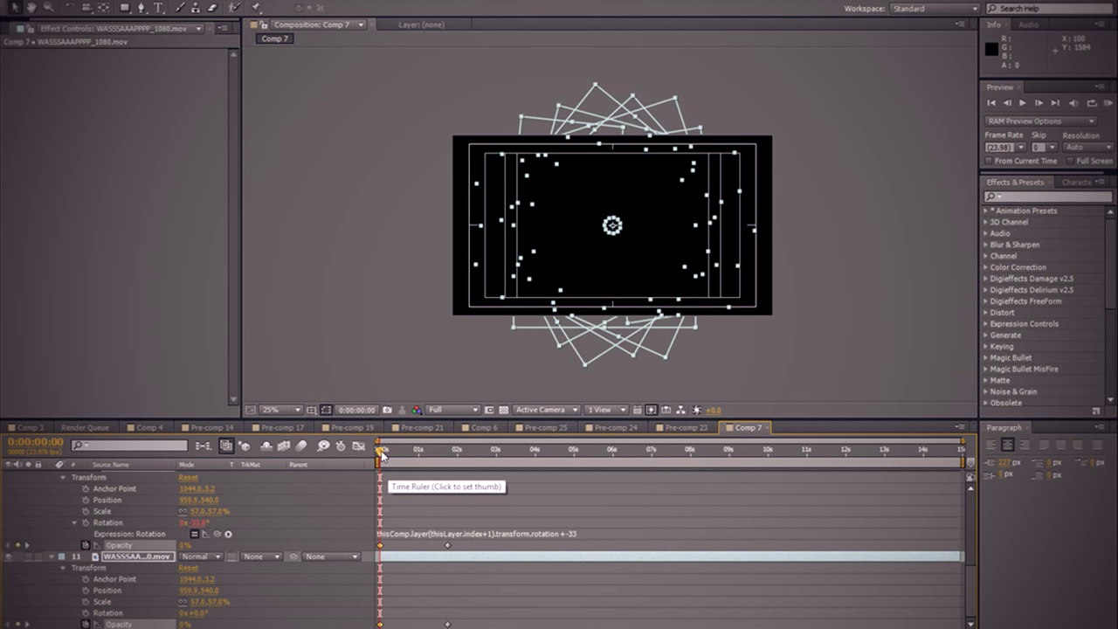
{"action": "left_click_drag", "start_coordinate": [382, 456], "coordinate": [474, 461]}
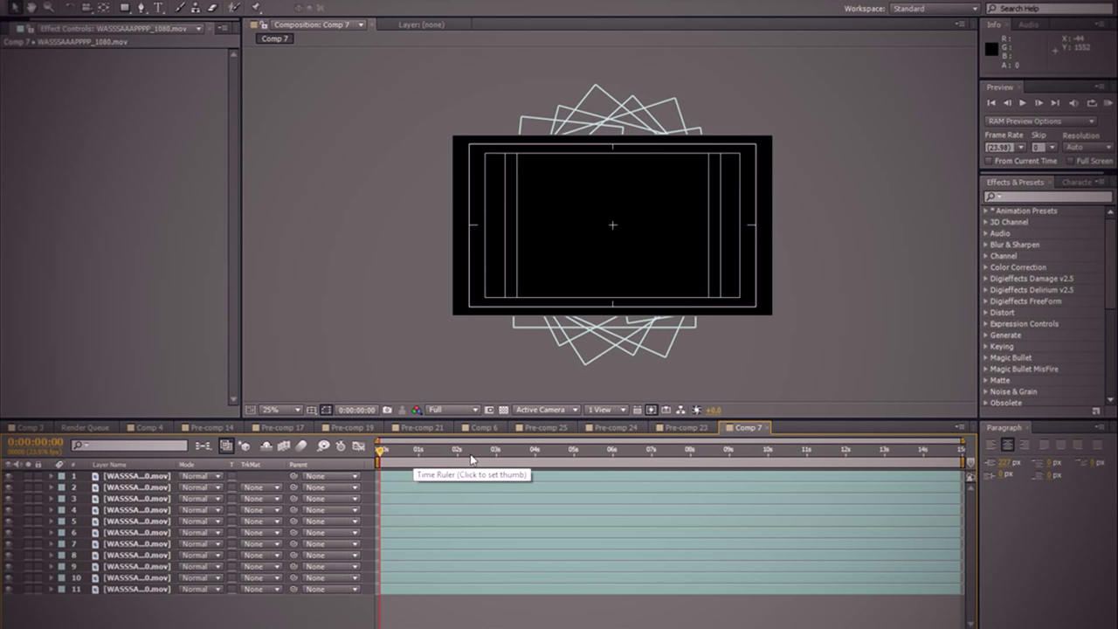
Select layers 11 through 1 and open their right-click context menu
{"action": "left_click", "coordinate": [140, 589]}
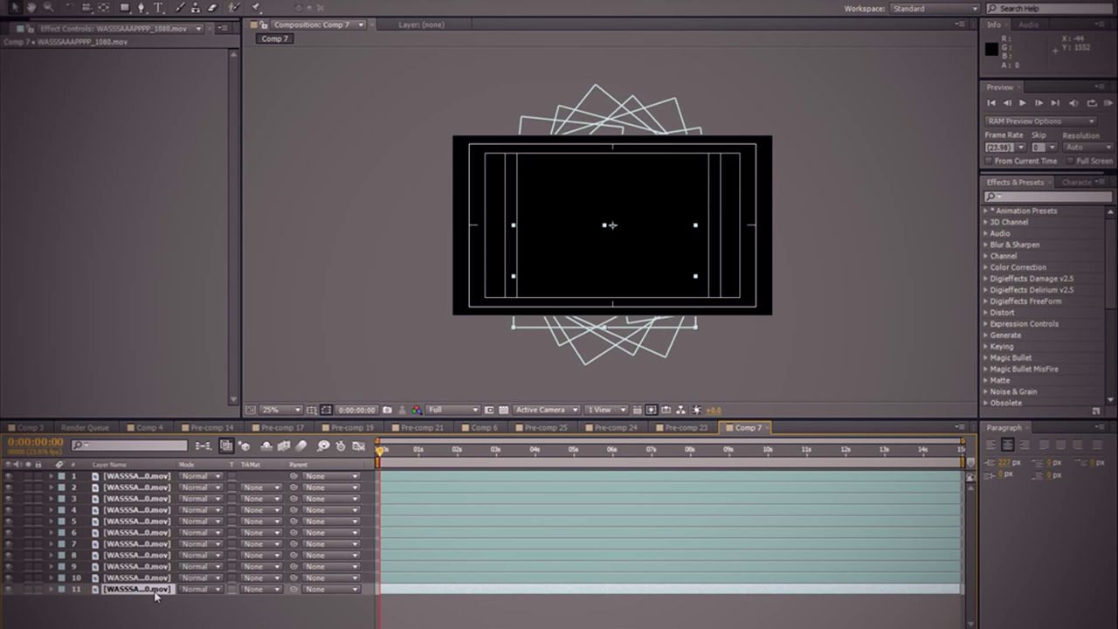
{"action": "left_click", "coordinate": [140, 479], "text": "shift"}
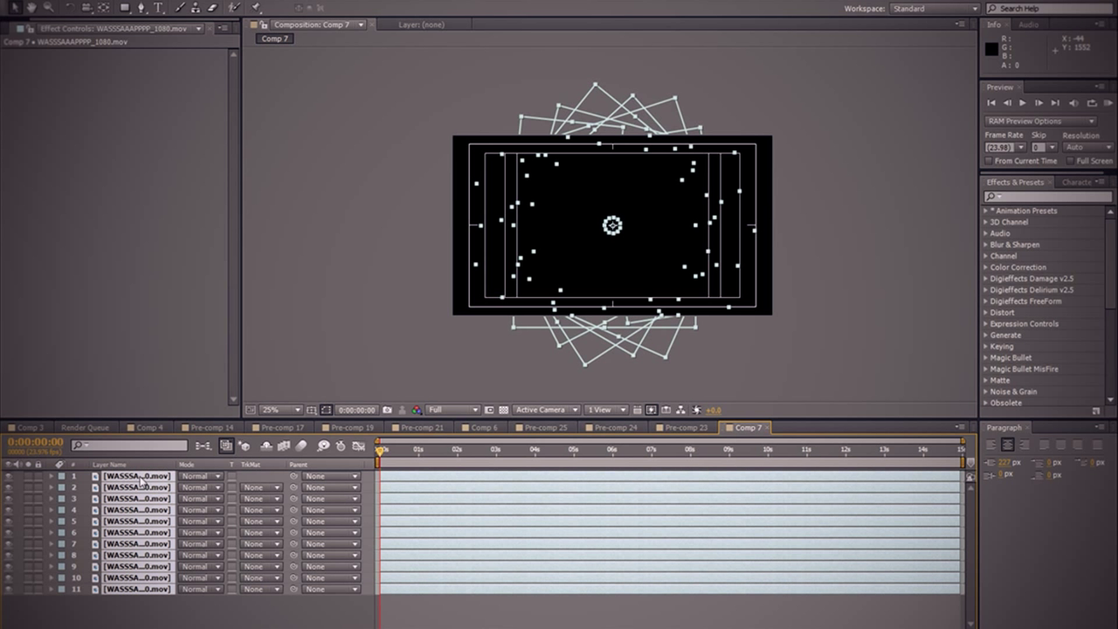
{"action": "right_click", "coordinate": [140, 596]}
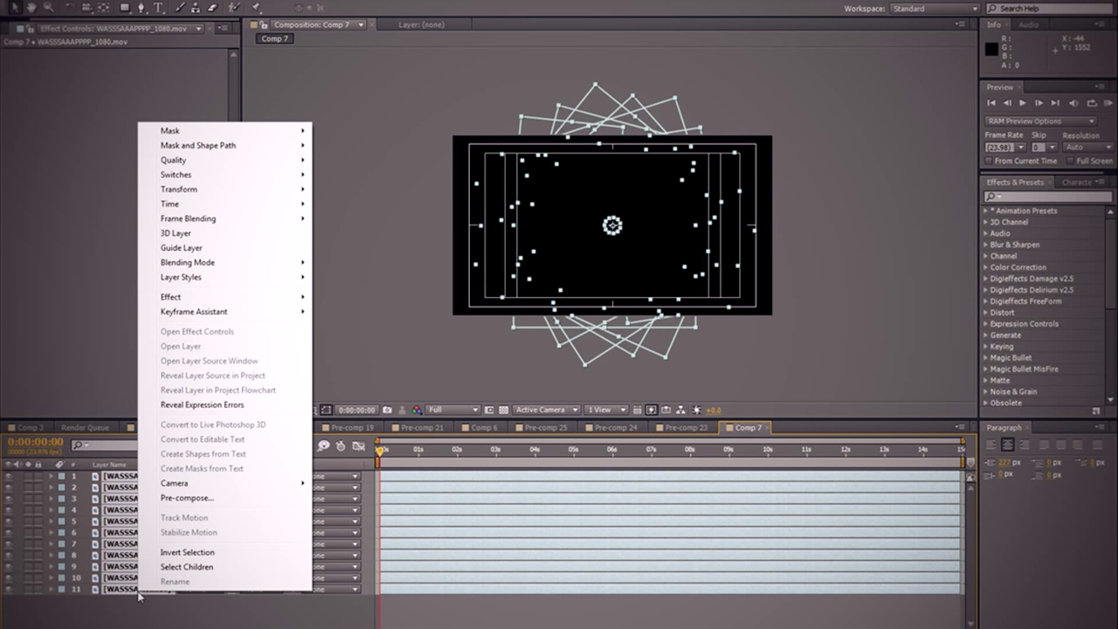
Open Keyframe Assistant > Sequence Layers with Overlap on, 0:00:14:00 duration and Transition Off
{"action": "mouse_move", "coordinate": [206, 316]}
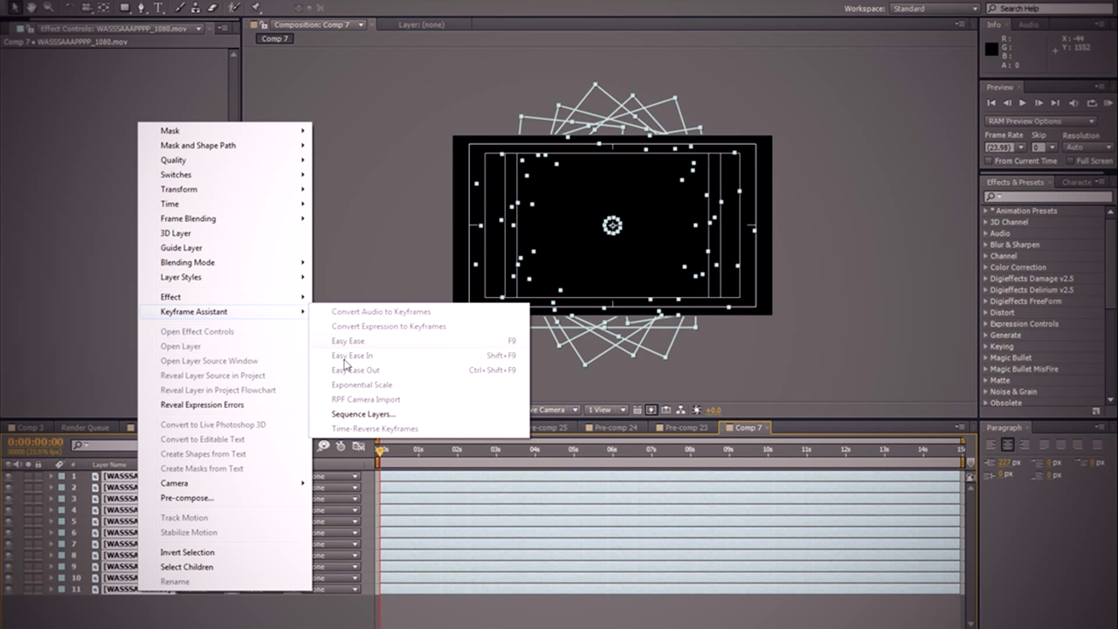
{"action": "left_click", "coordinate": [353, 413]}
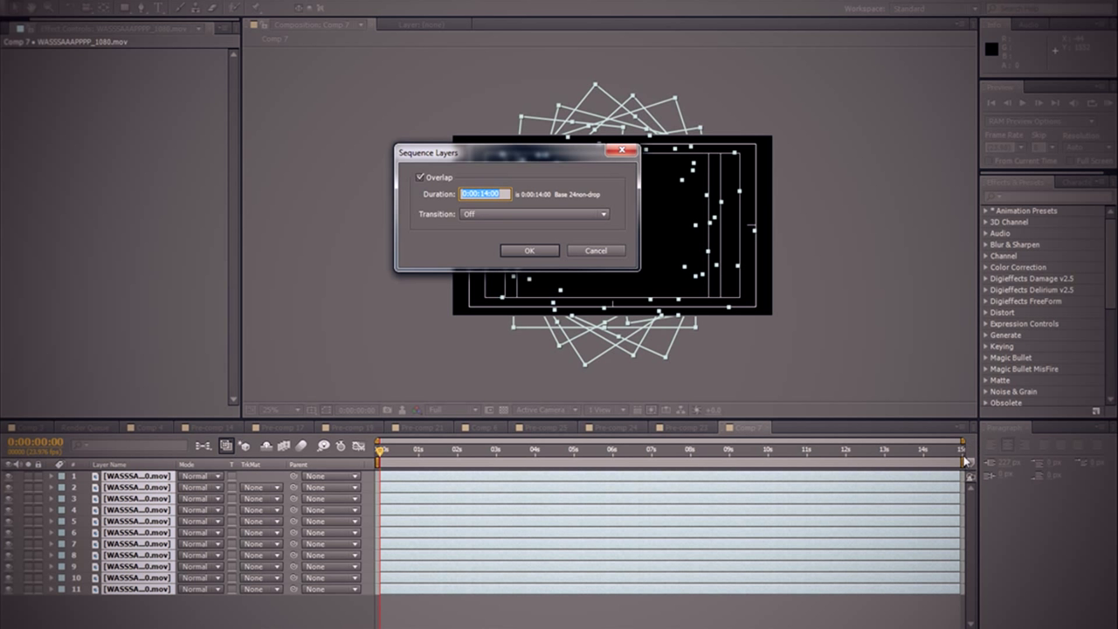
{"action": "left_click", "coordinate": [476, 194]}
Apply Sequence Layers with a 0:00:14:00 overlap and Transition Off to stagger the eleven clip layers
{"action": "left_click", "coordinate": [524, 251]}
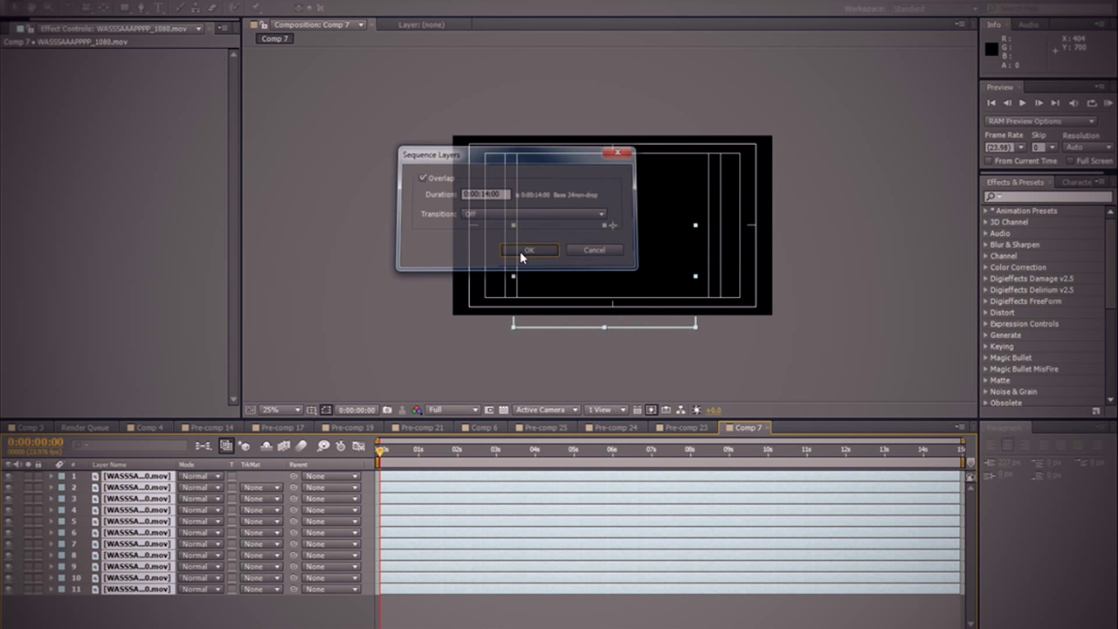